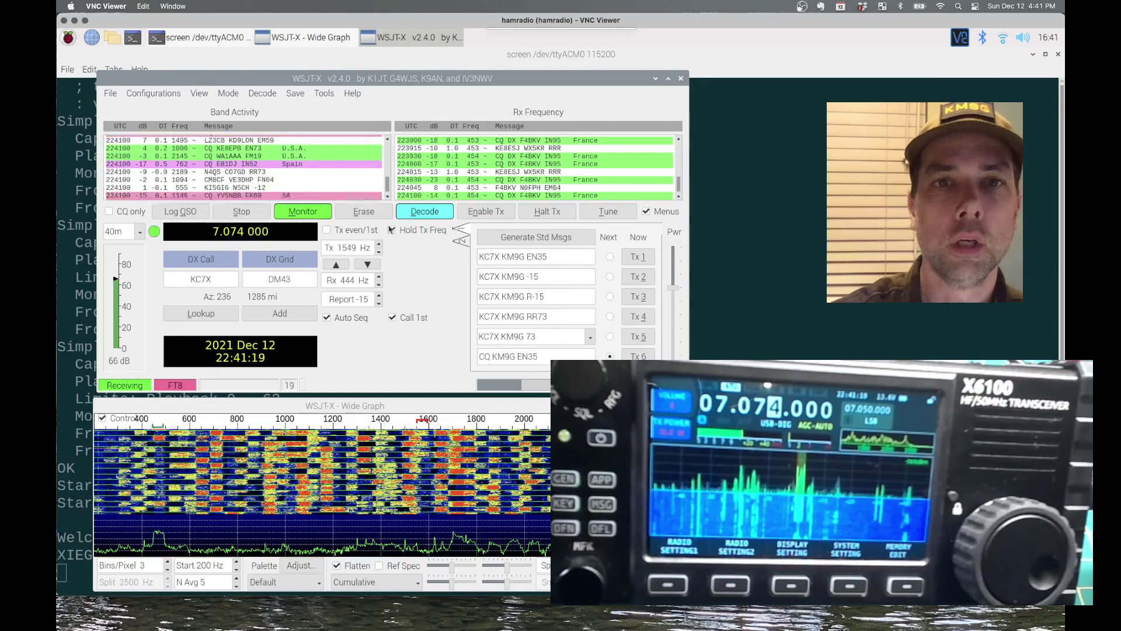
Close WSJT-X, log in as root, and stop the reboot at U-Boot's => prompt
left_click(110, 94)
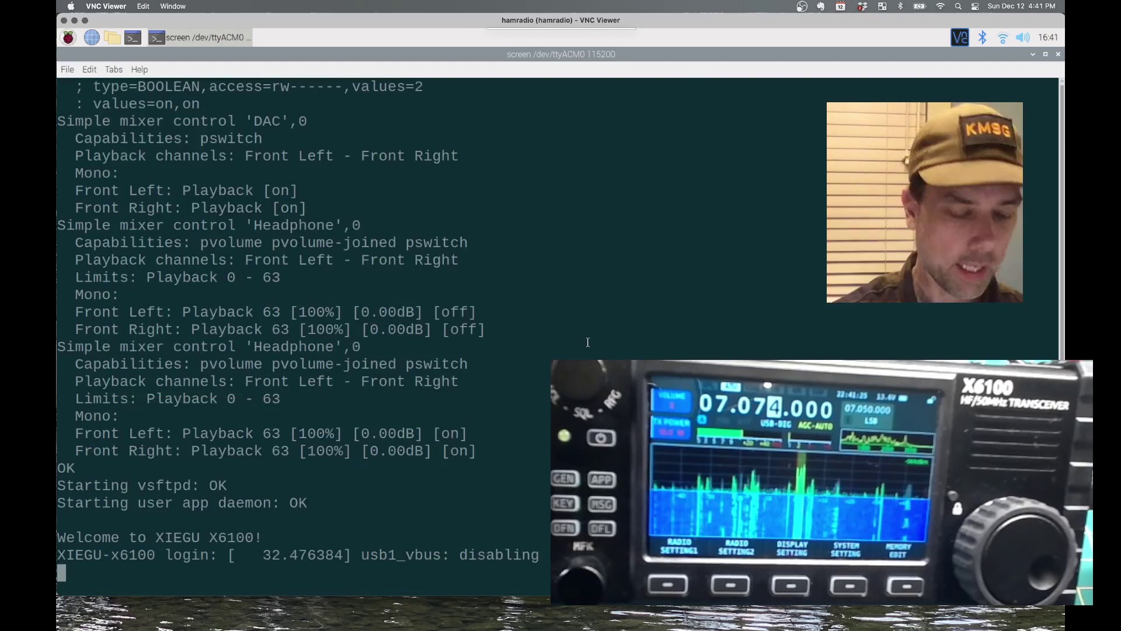
type("root")
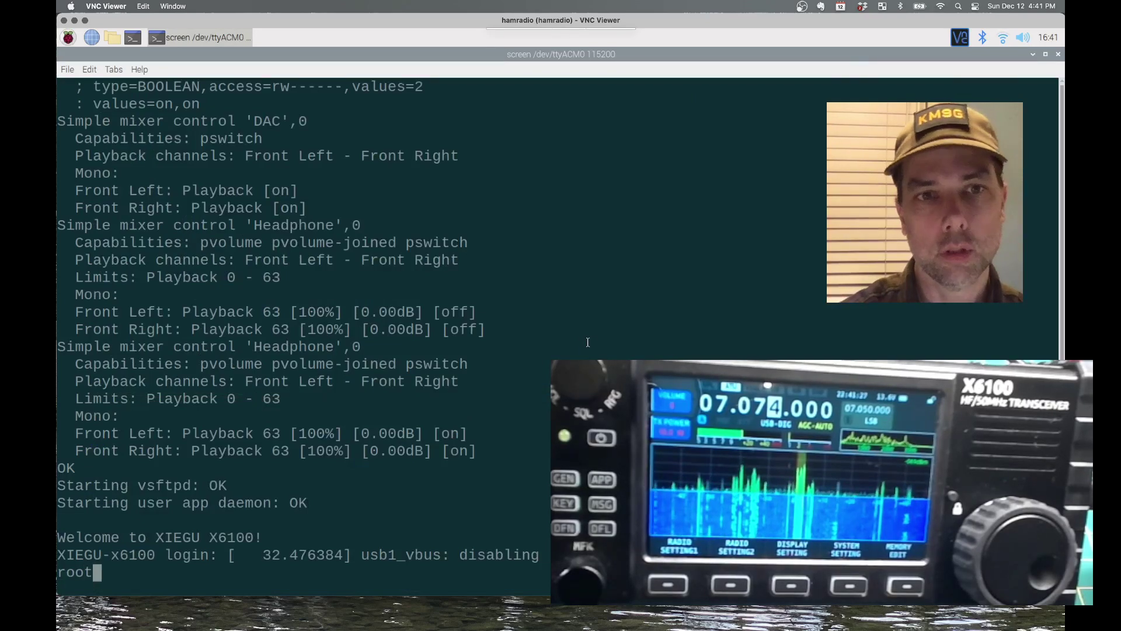
key("Return")
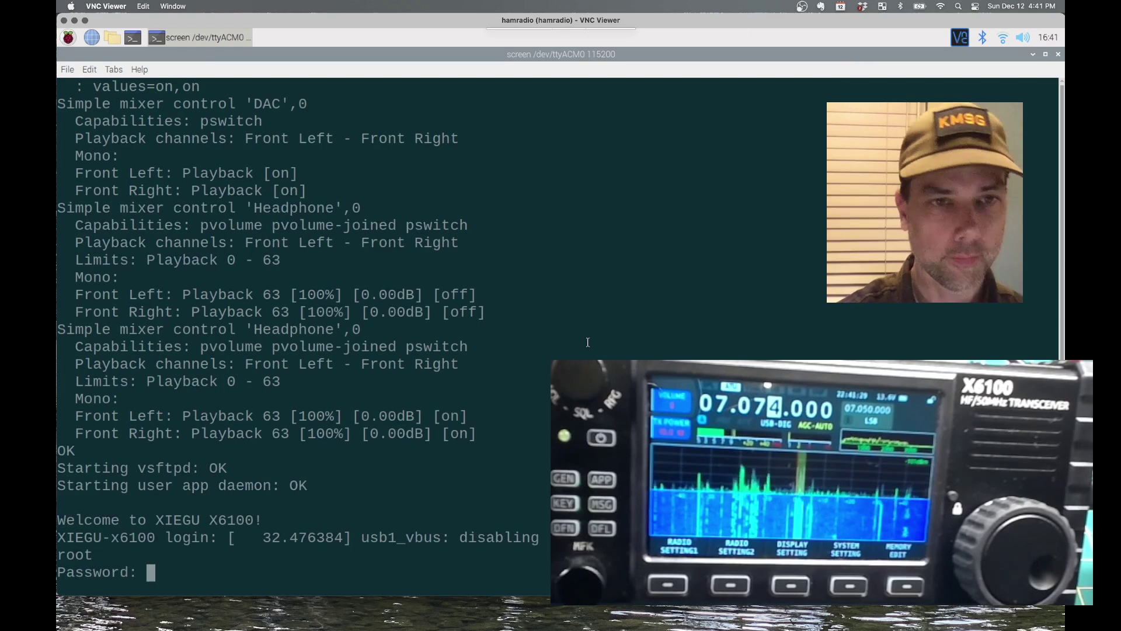
key("Return")
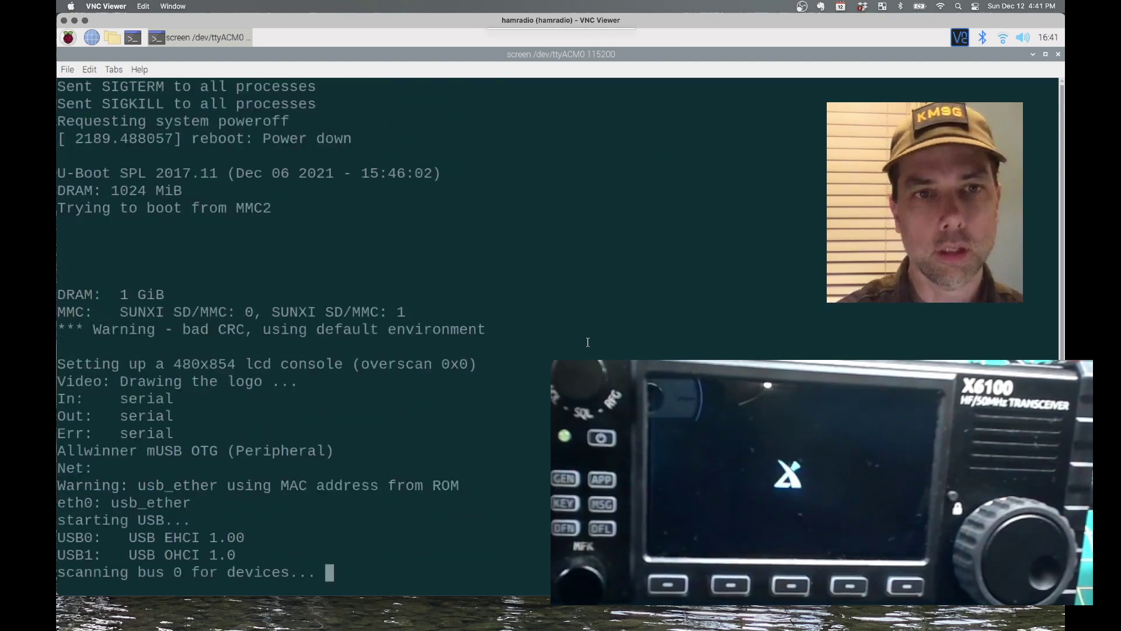
key("ctrl+c")
key("ctrl+c")
key("ctrl+c")
key("ctrl+c")
key("ctrl+c")
key("ctrl+c")
key("ctrl+c")
key("ctrl+c")
key("ctrl+c")
key("ctrl+c")
key("ctrl+c")
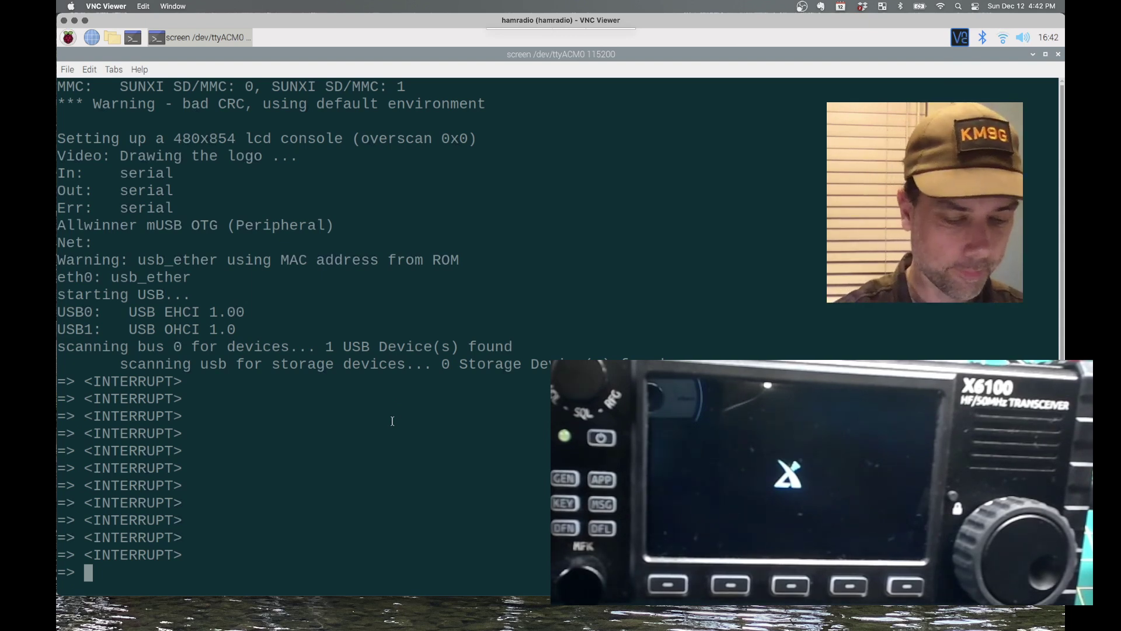
Set the boot arguments and load zImage and sun8i-r16-x6100.dtb from mmc 1:1
key("ctrl+shift+v")
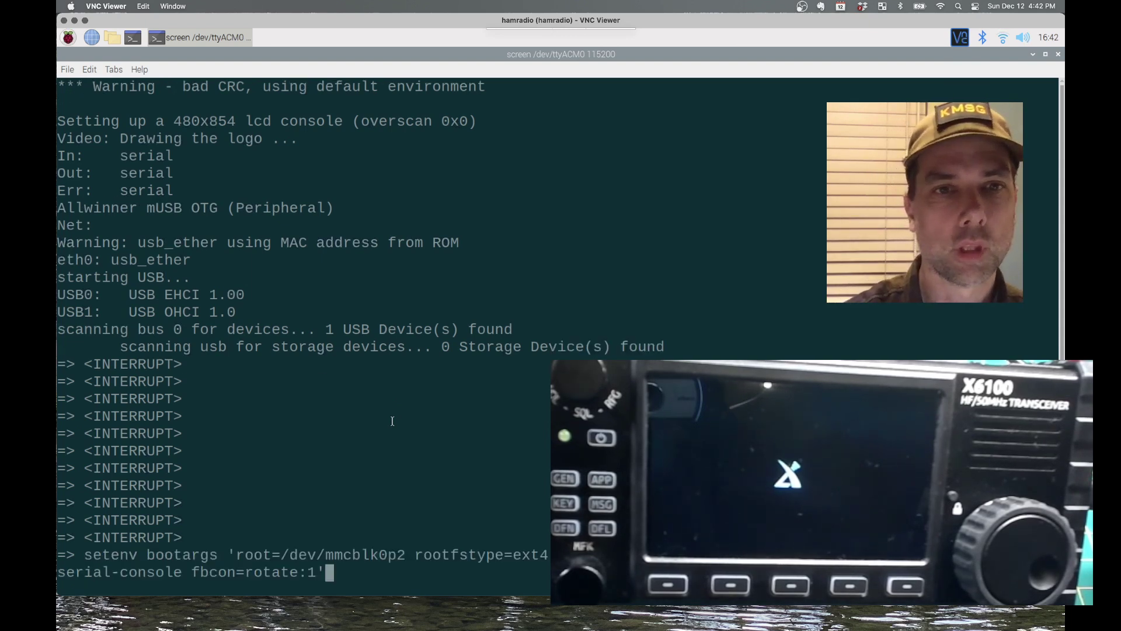
key("Return")
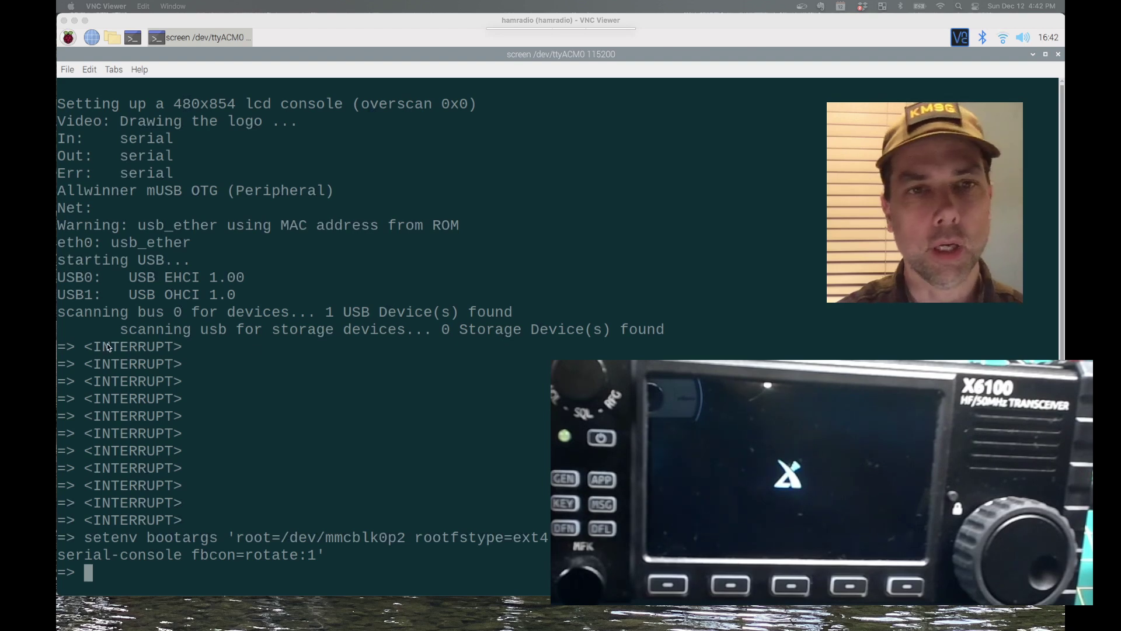
left_click(435, 348)
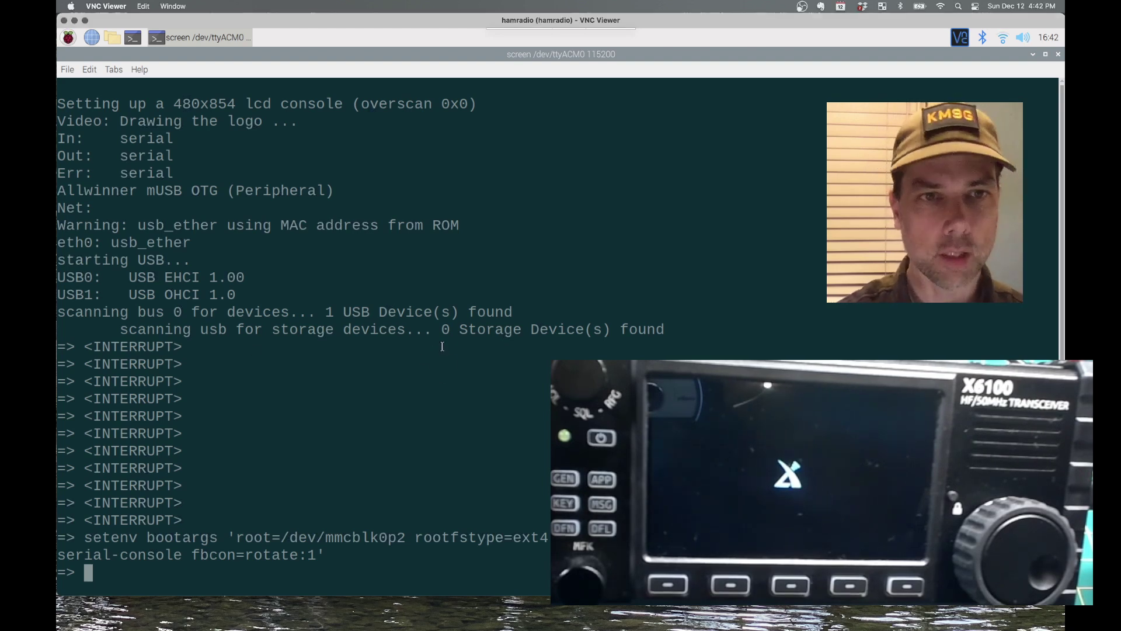
key("ctrl+shift+v")
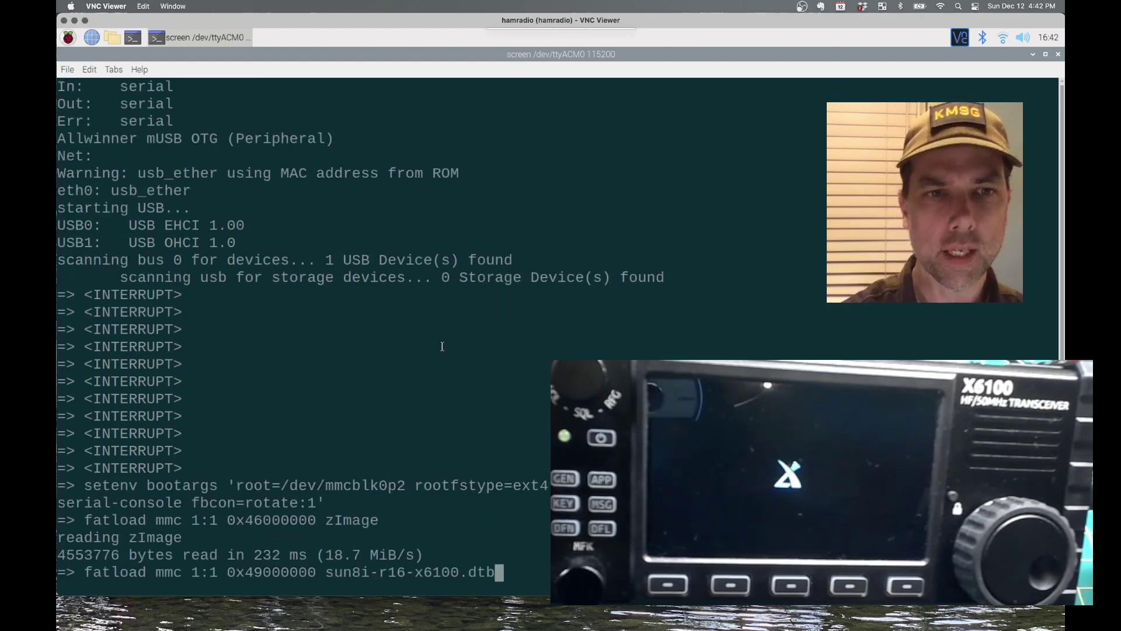
key("Return")
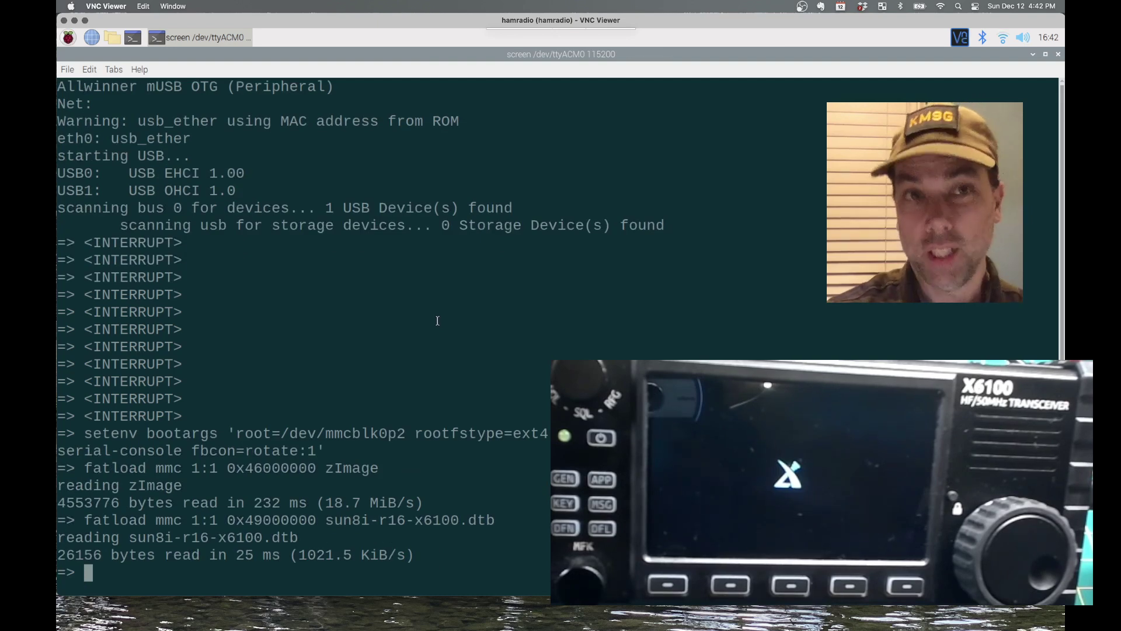
Boot the loaded kernel with bootz 0x46000000 - 0x49000000
key("super+Tab")
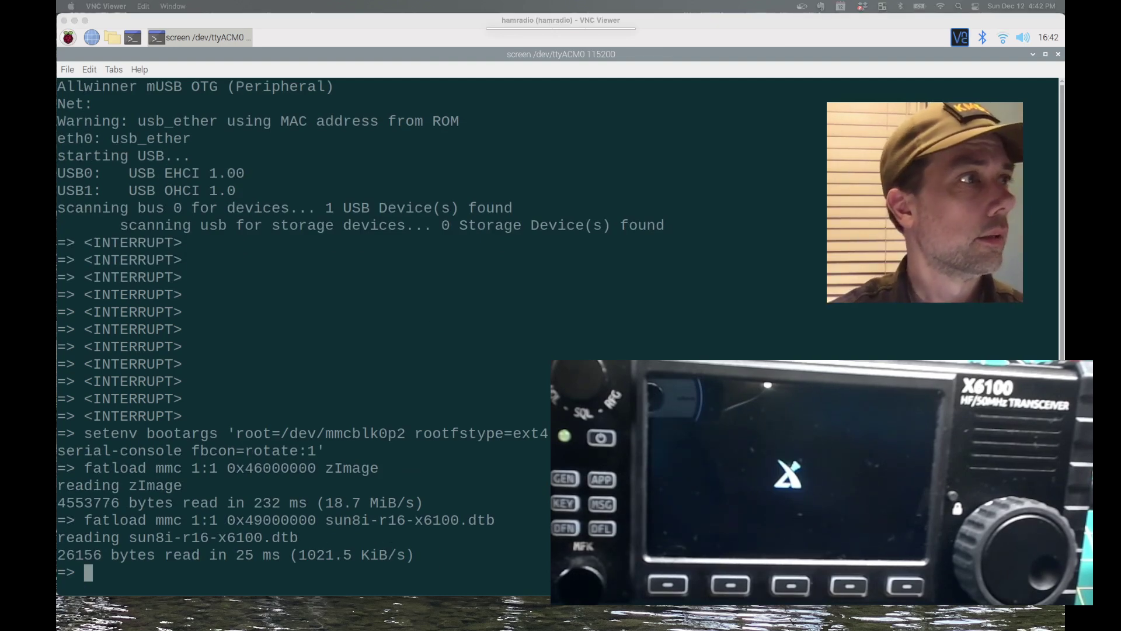
left_click(370, 380)
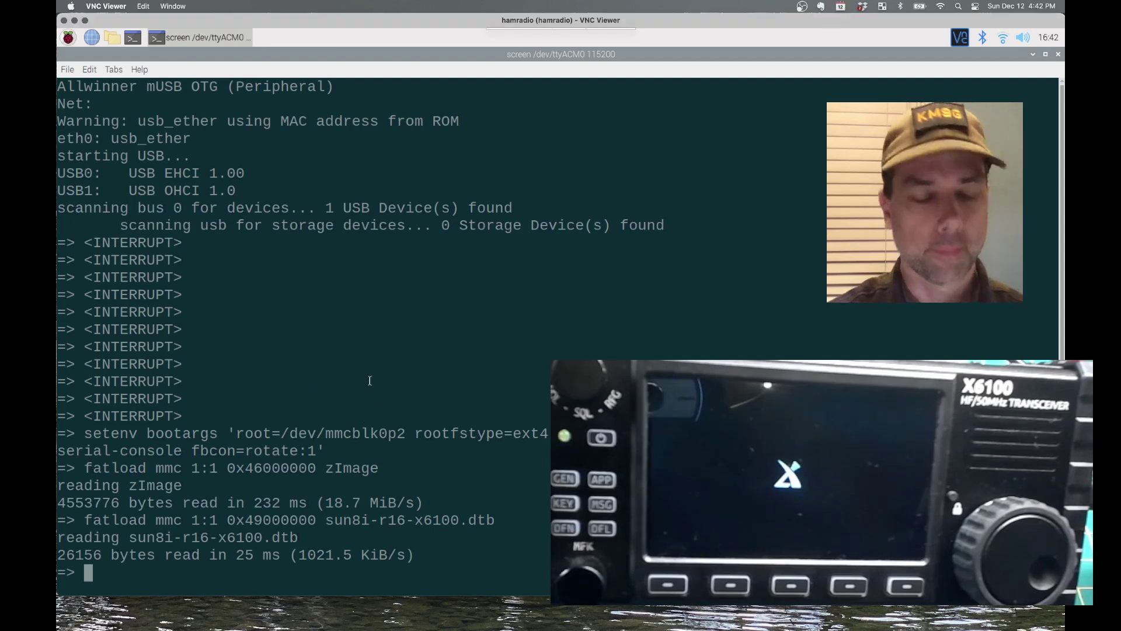
key("ctrl+shift+v")
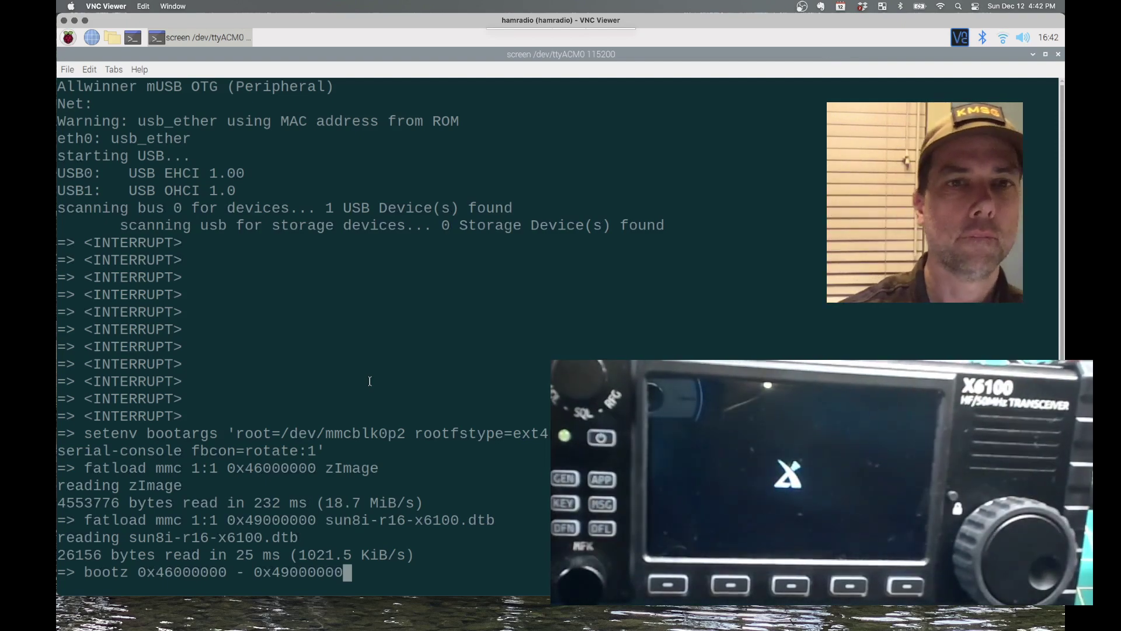
key("Return")
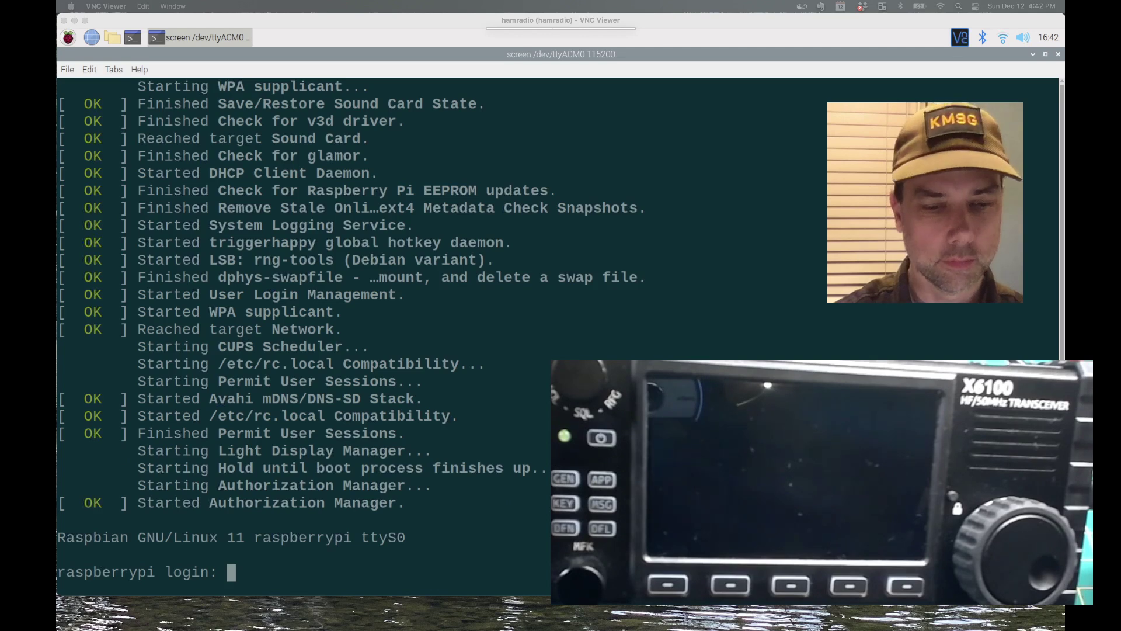
Return to the serial terminal once Raspbian shows the raspberrypi login prompt
key("super+Tab")
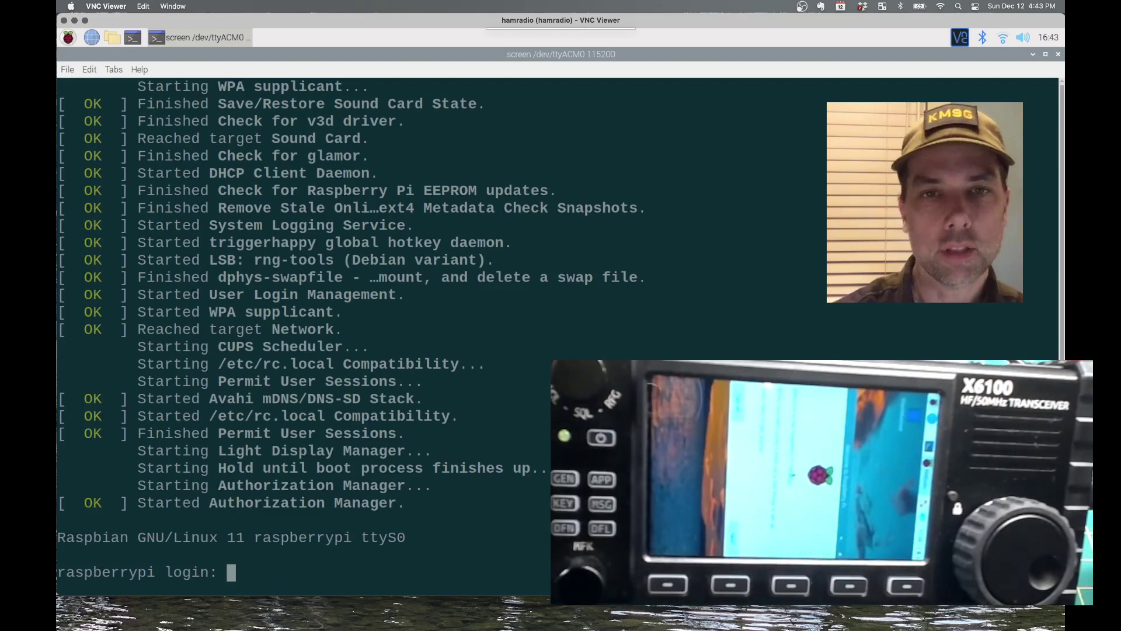
Log in as pi and run htop to view processes, memory and CPU load
type("pi")
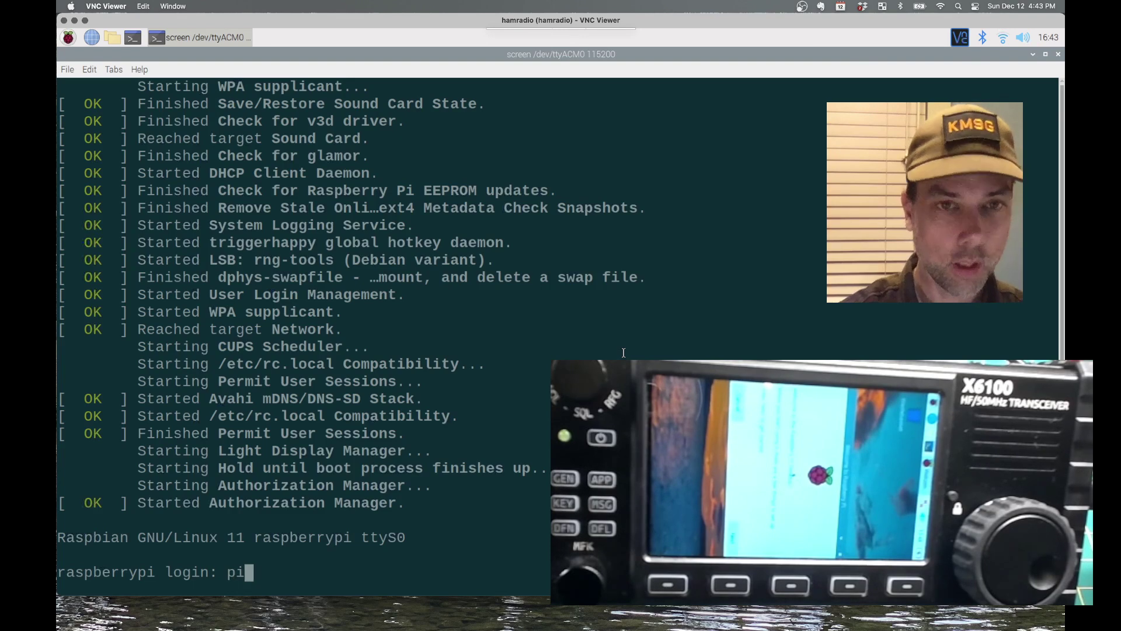
key("Return")
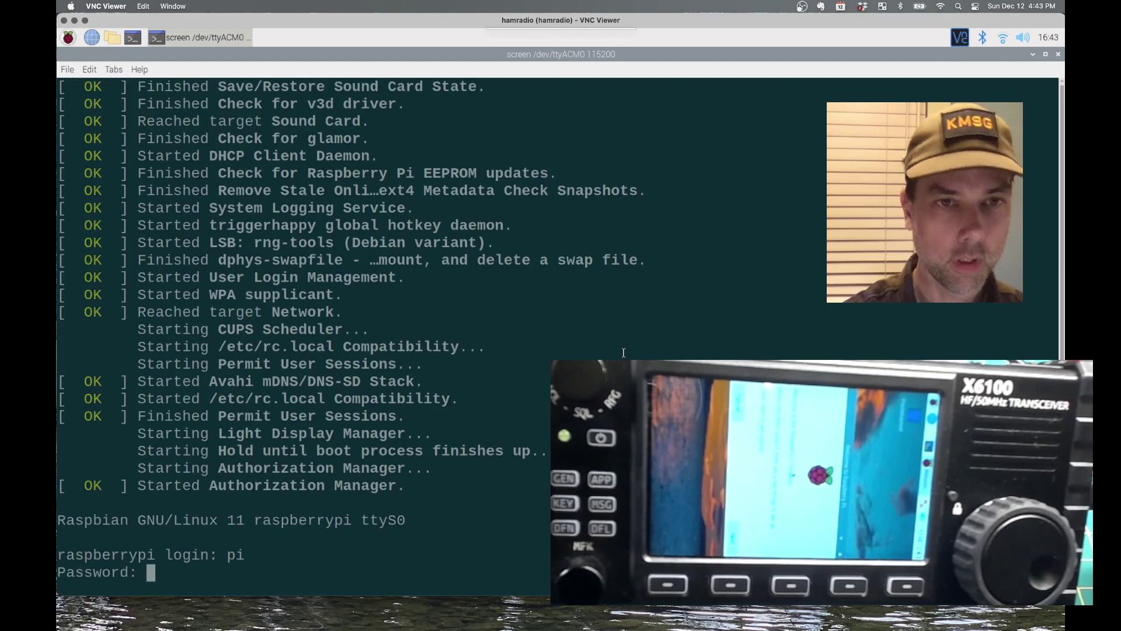
key("Return")
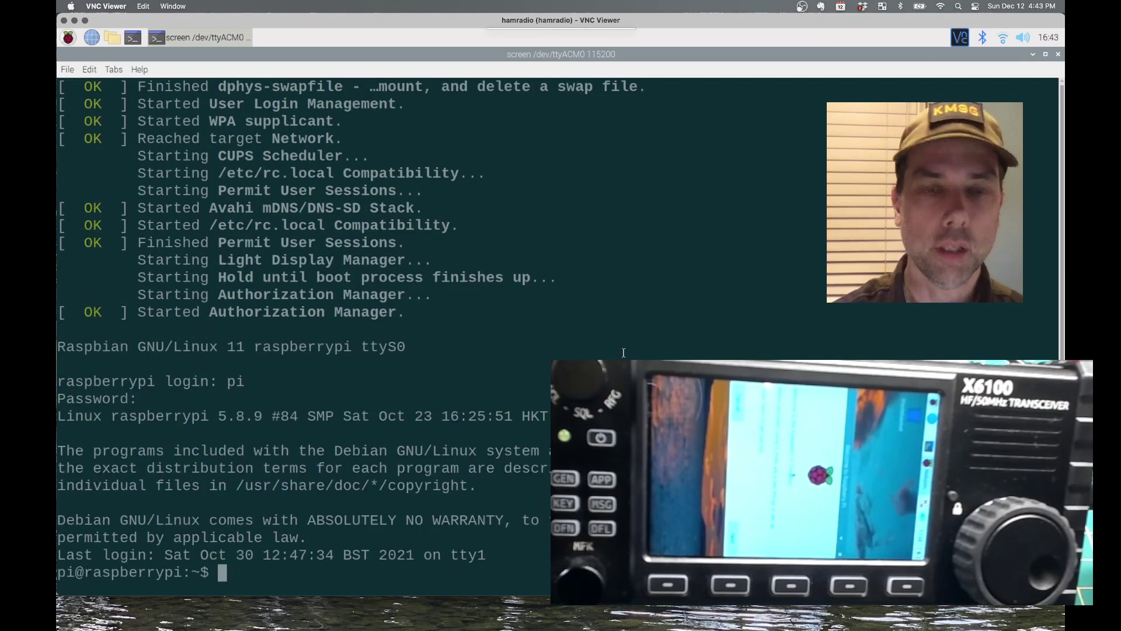
type("htop")
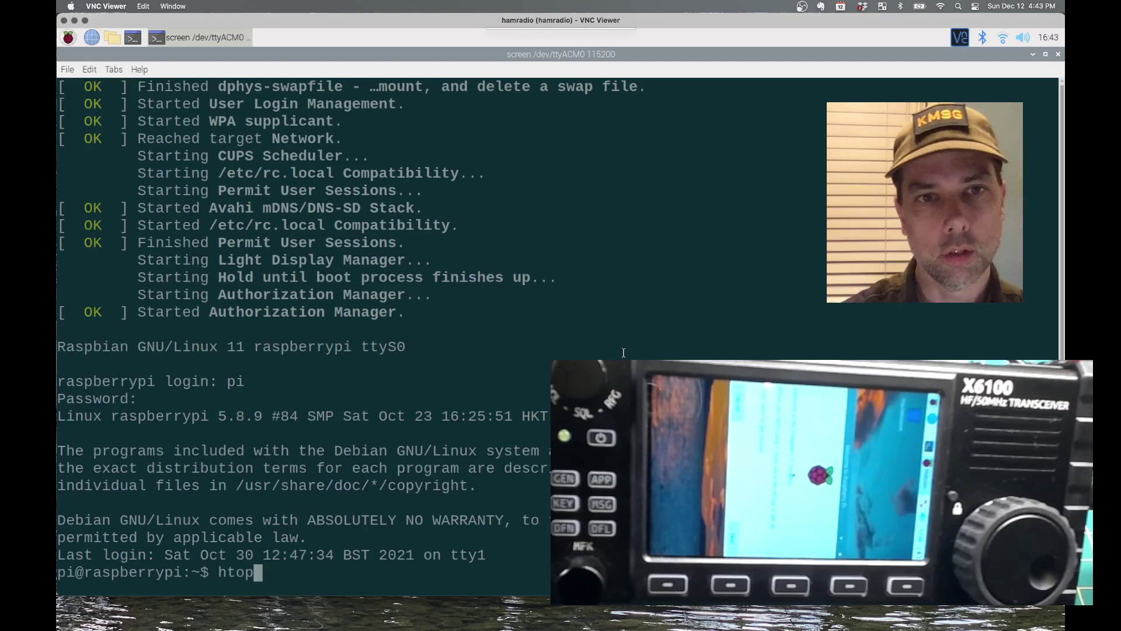
key("Return")
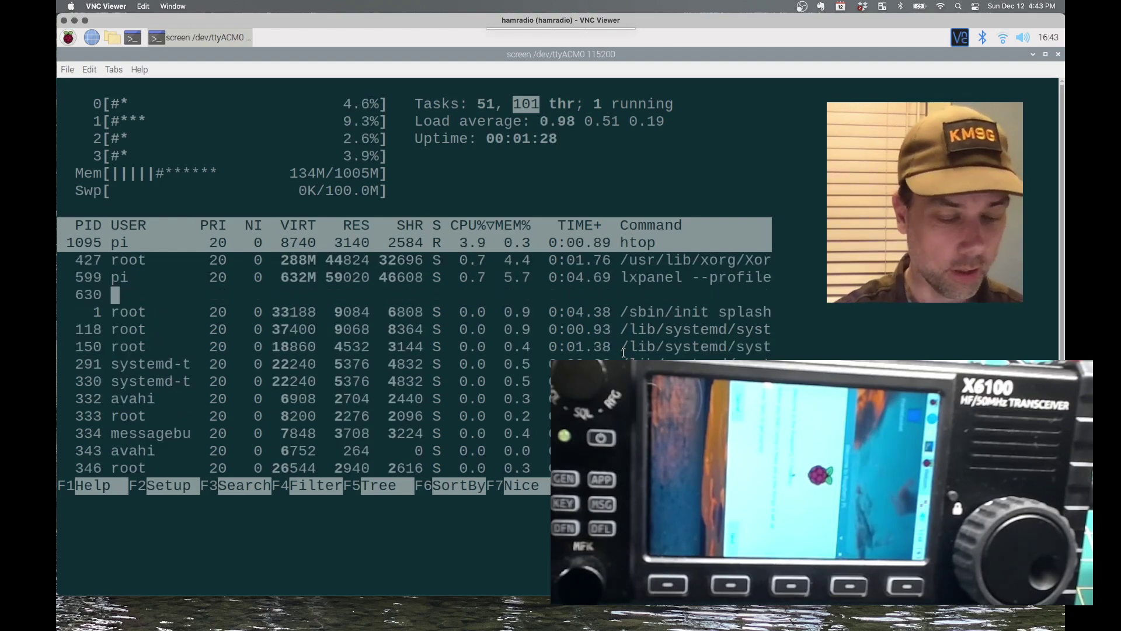
Quit htop and print /proc/cpuinfo, then type alsamixer at the prompt
type("q")
type("cat /proc/cpu")
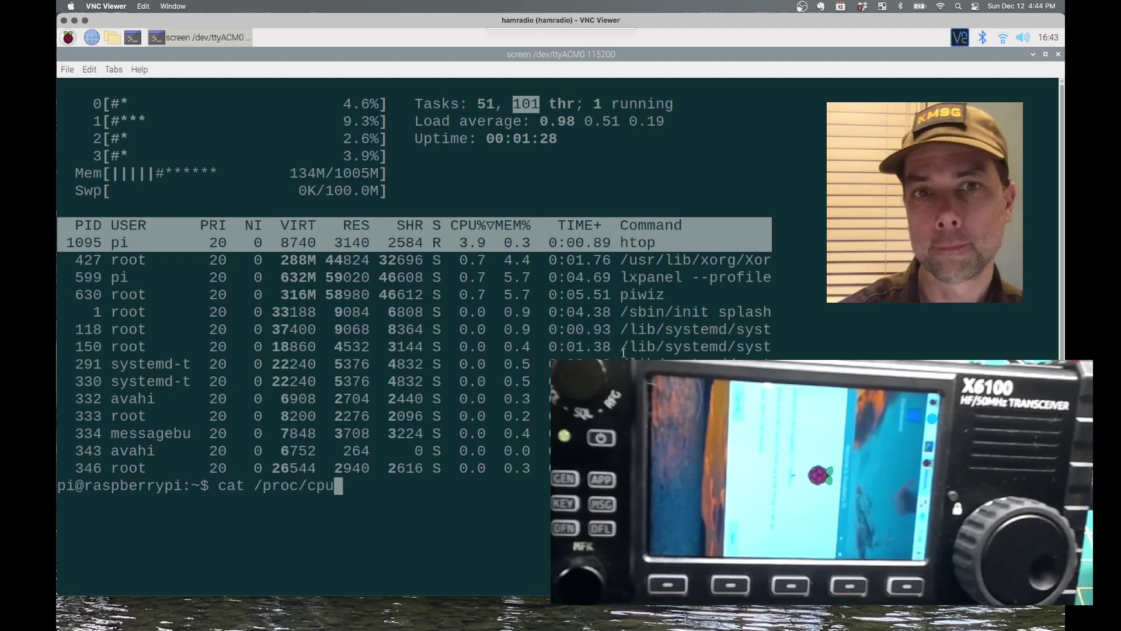
type("in")
key("Tab")
key("Return")
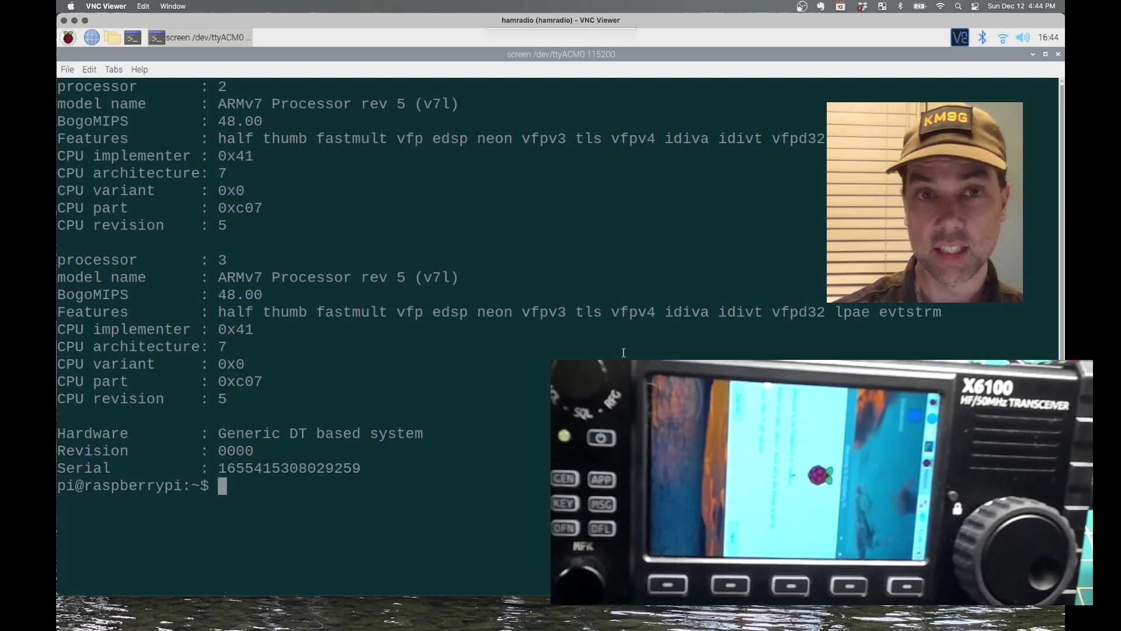
type("als")
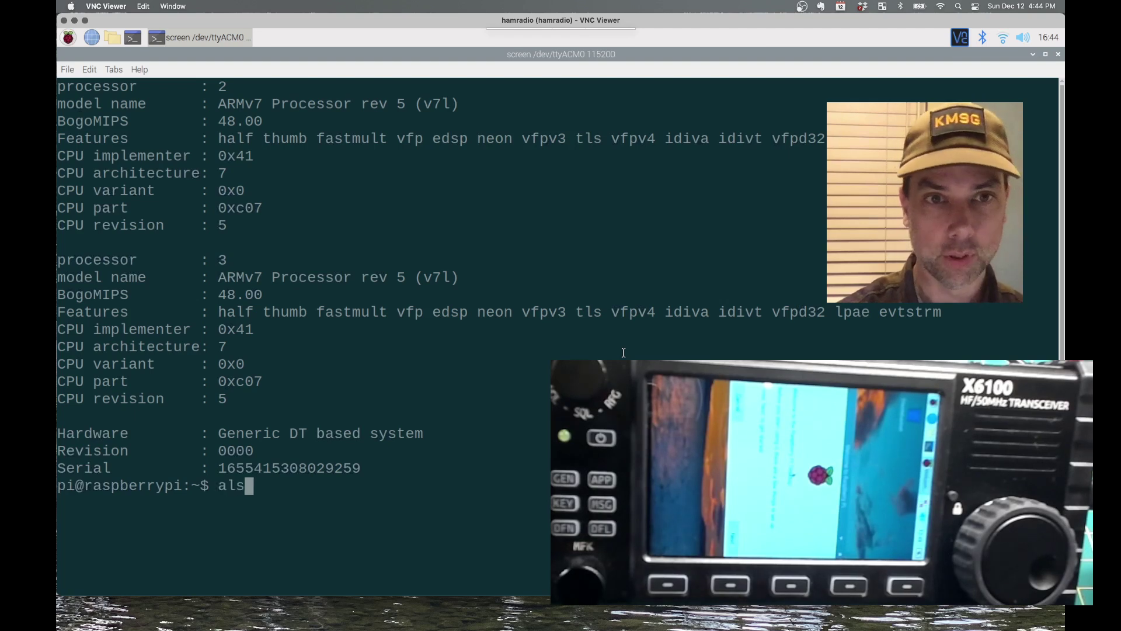
type("amixer")
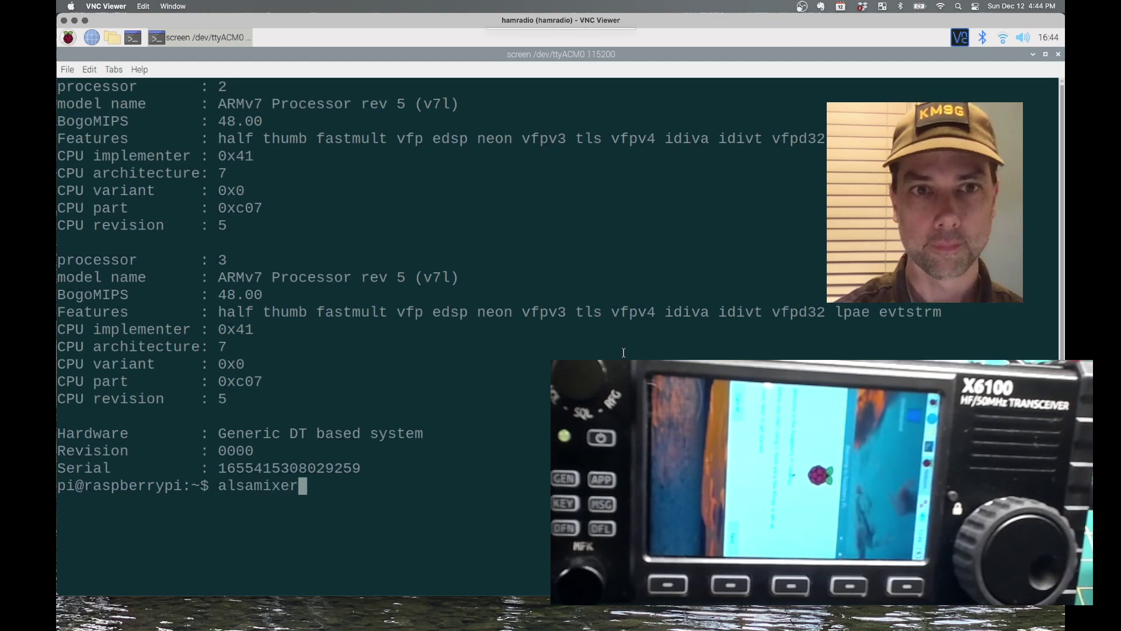
Launch alsamixer and switch it to the sun8i-a33-audio sound card
key("Return")
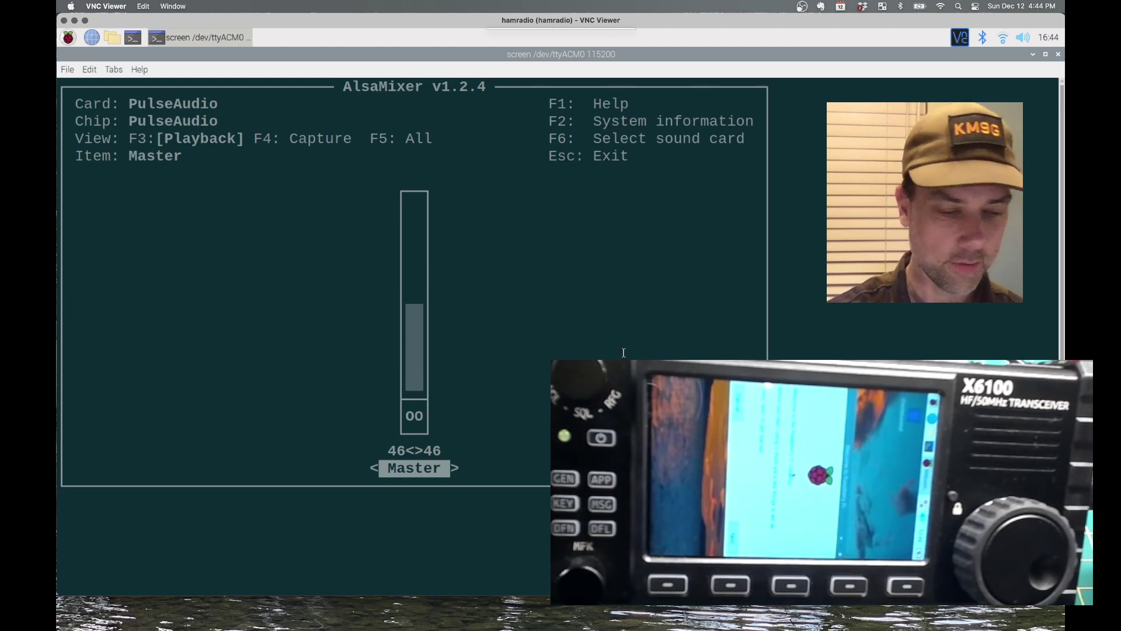
key("F6")
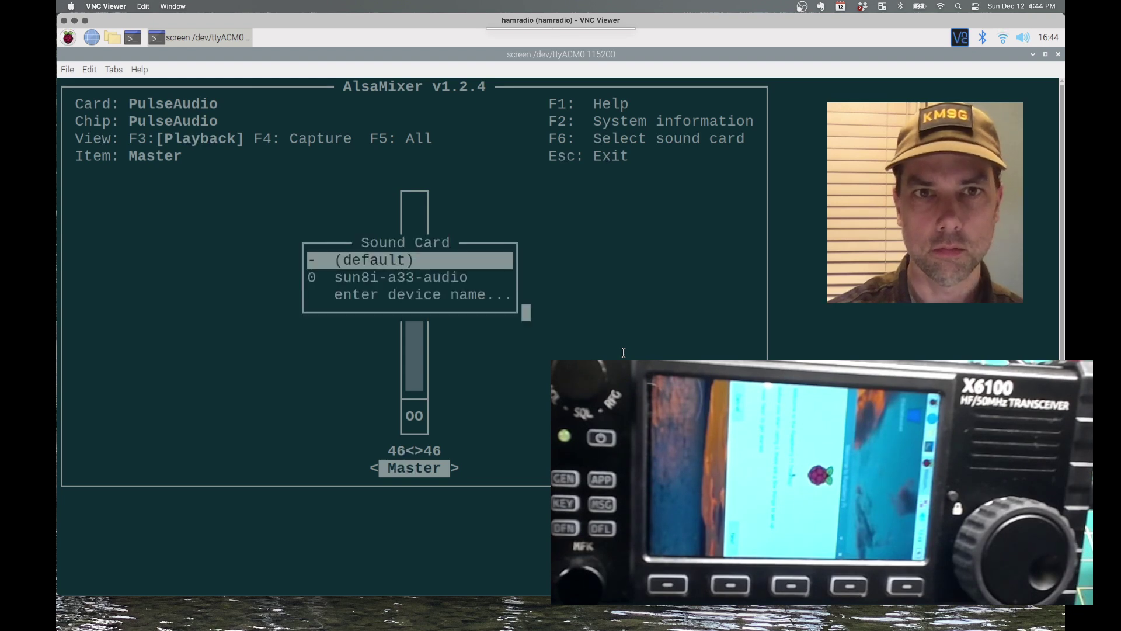
key("Down")
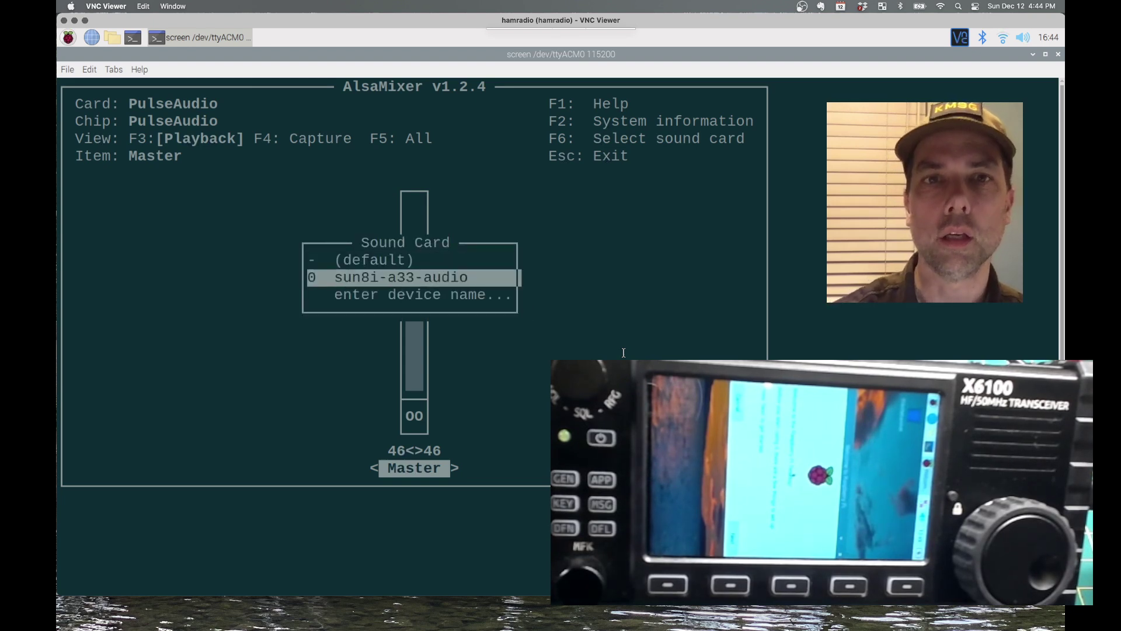
key("Return")
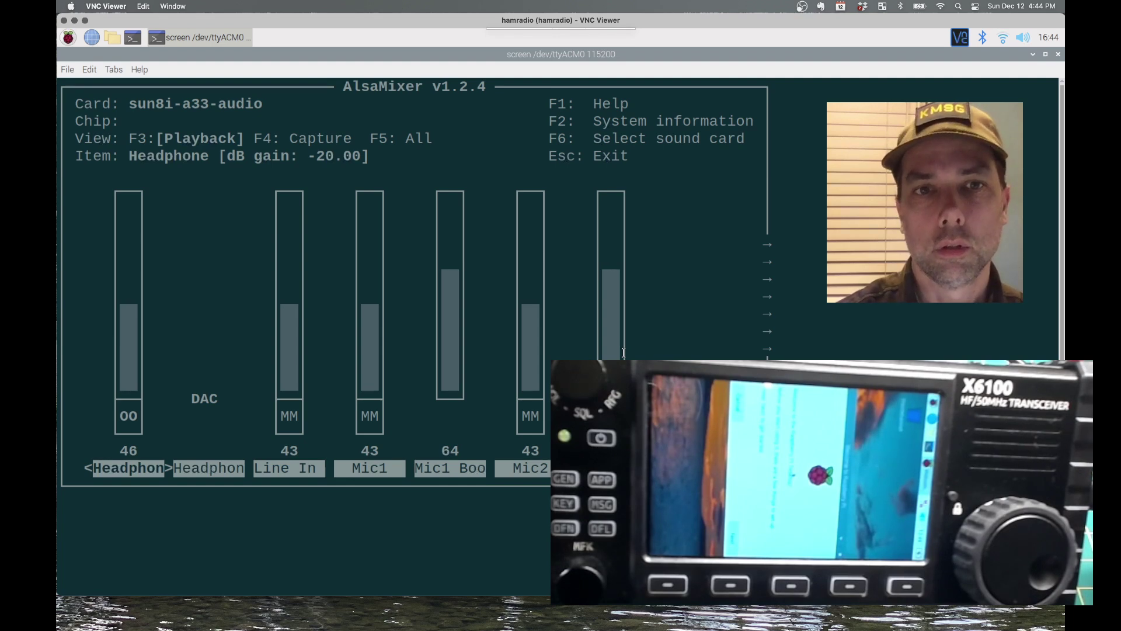
Exit alsamixer, list all 329 /dev/tty completions, and clear the command line
key("Escape")
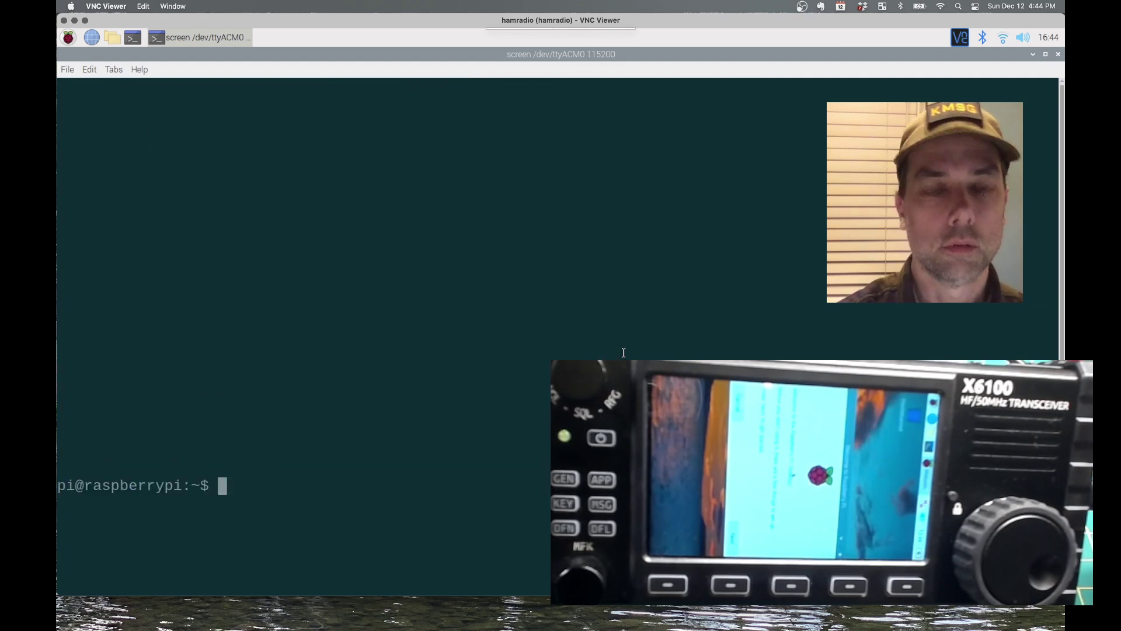
type("ls /dev/")
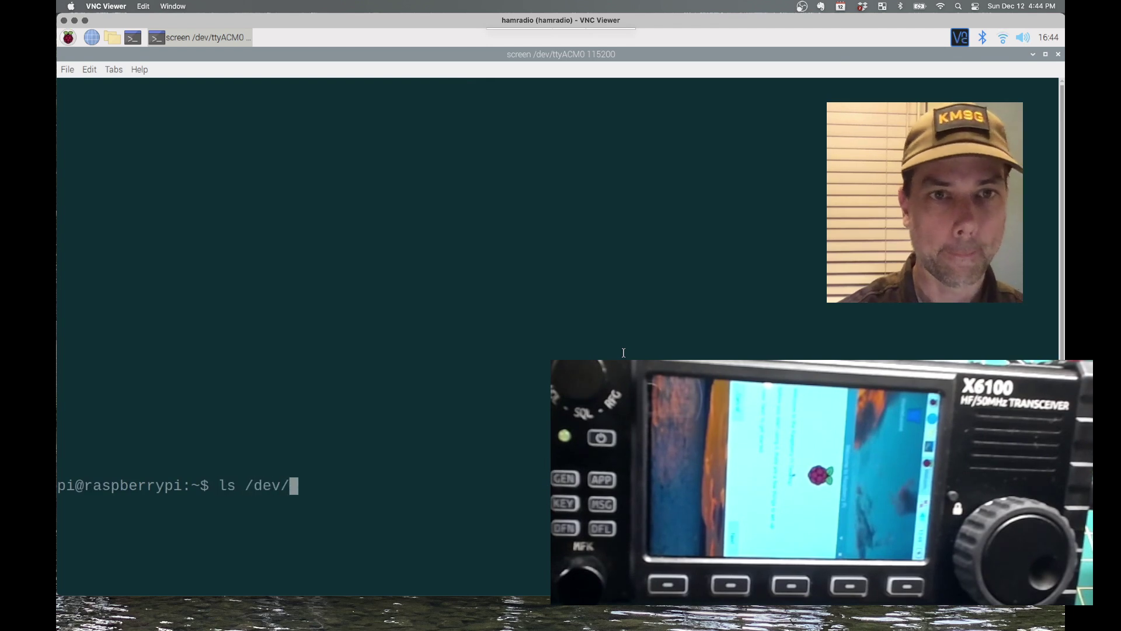
type("tty")
key("Tab")
key("Tab")
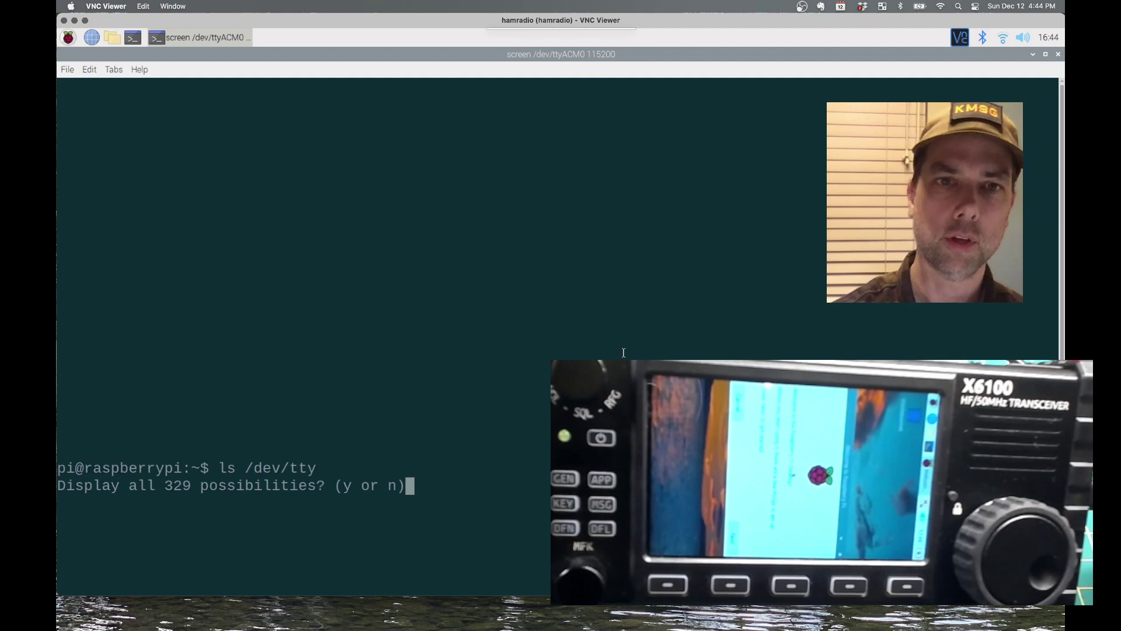
key("y")
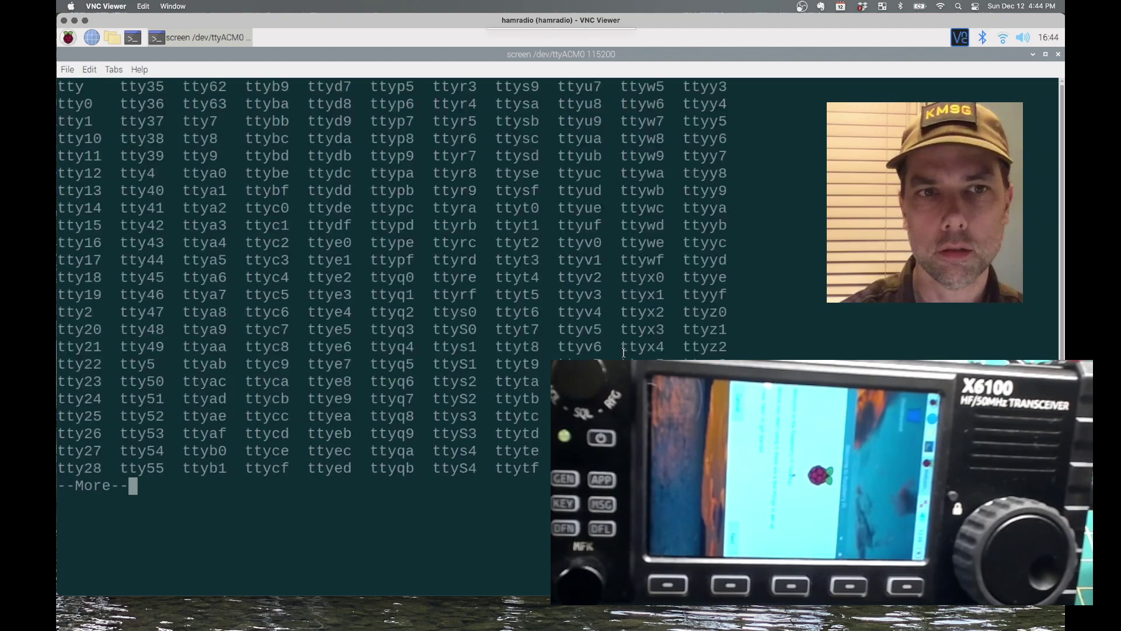
key("space")
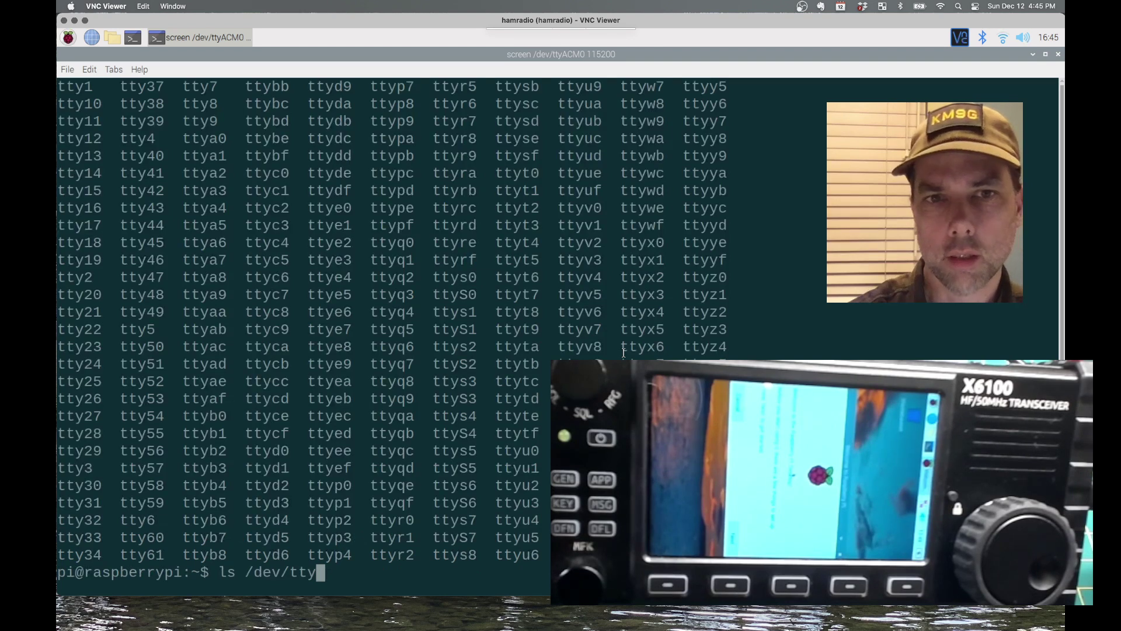
key("BackSpace")
key("BackSpace")
key("BackSpace")
key("BackSpace")
key("BackSpace")
key("BackSpace")
key("BackSpace")
key("BackSpace")
key("BackSpace")
key("BackSpace")
key("BackSpace")
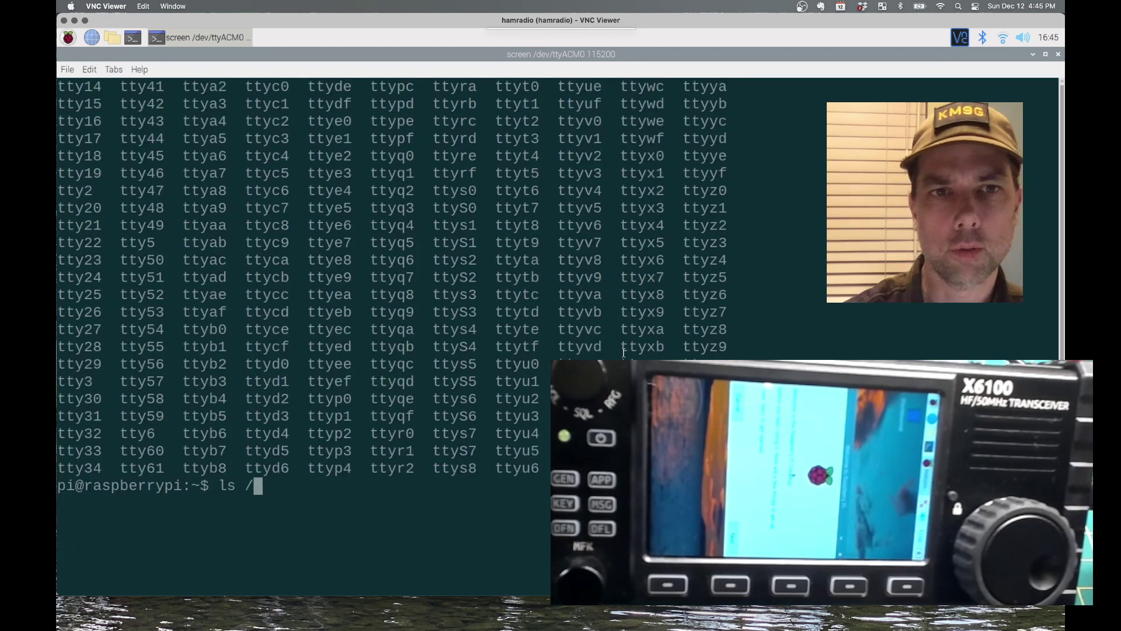